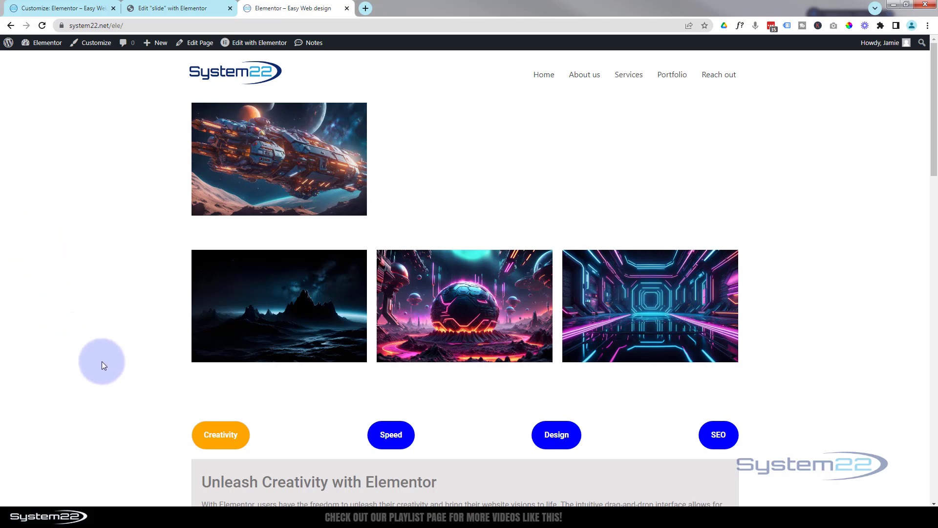
In the Elementor editor for the "slide" page, add a Text Editor widget to the empty middle column of the first row.
mouse_move(269, 319)
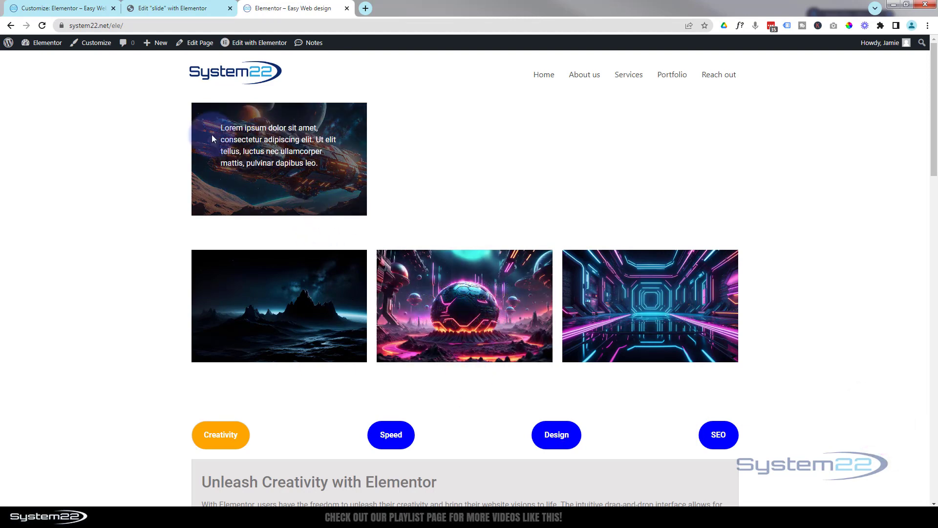
click(167, 7)
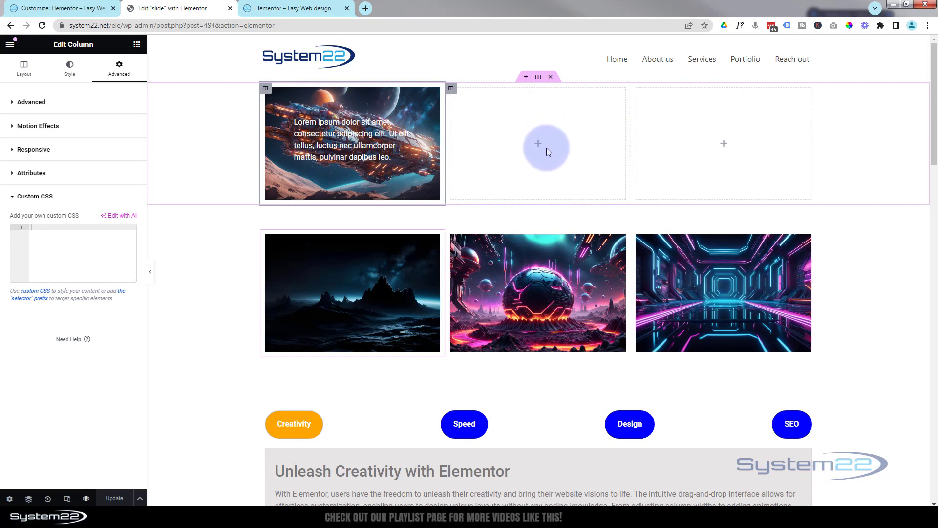
click(137, 45)
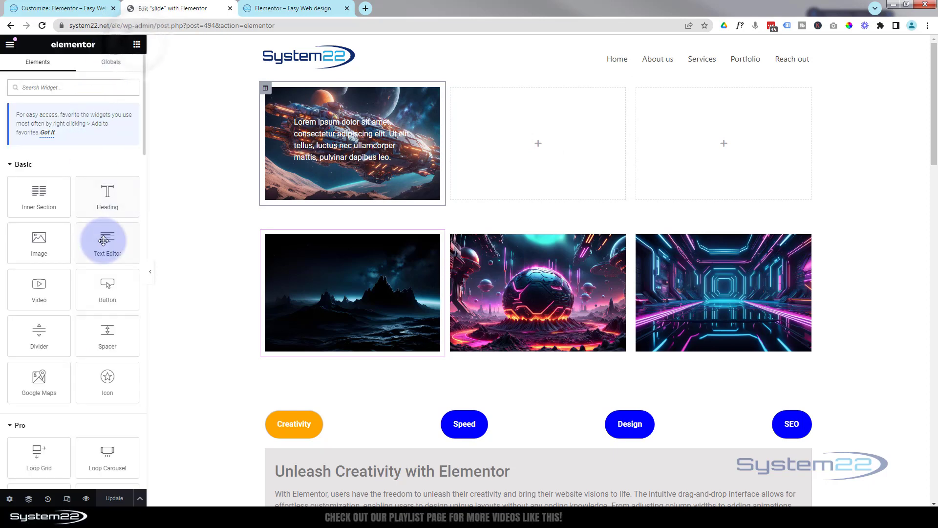
drag(126, 229, 539, 159)
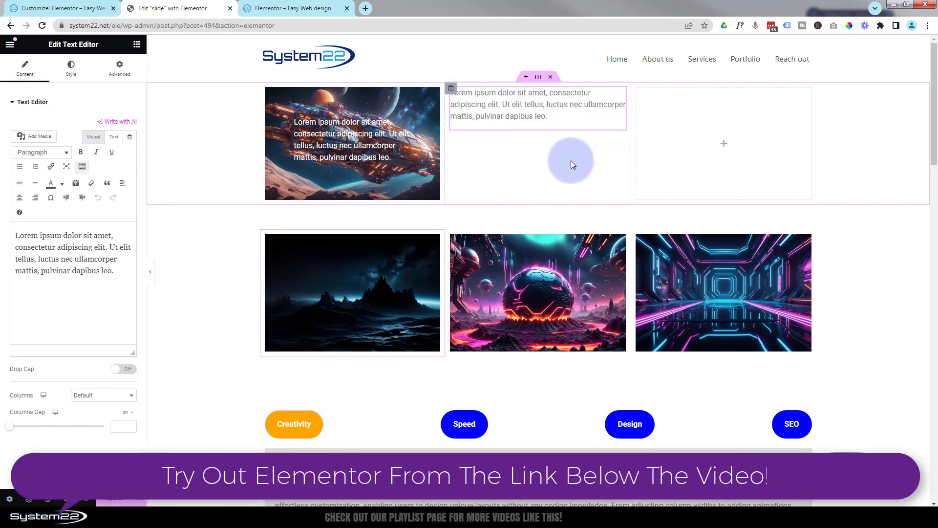
Give the first row's middle column a classic background using the "City scape" train and river image from the media library.
mouse_move(553, 321)
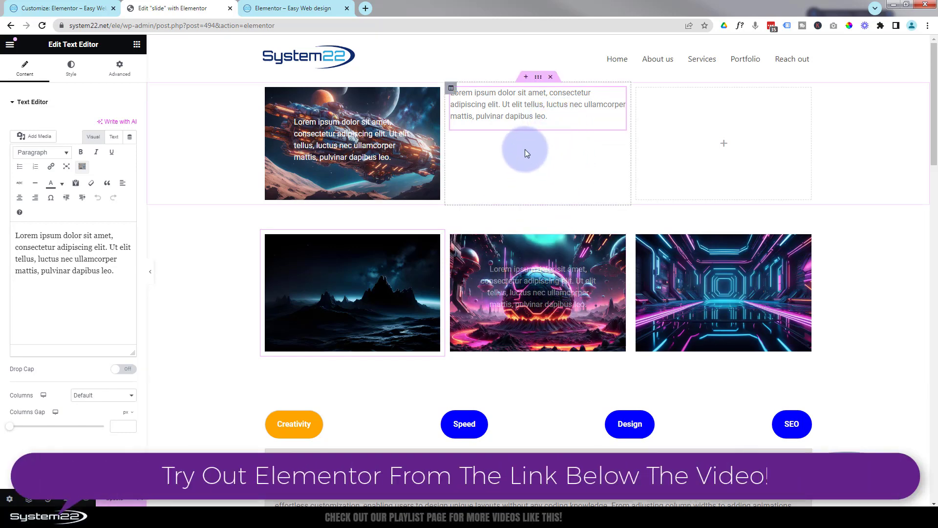
click(452, 88)
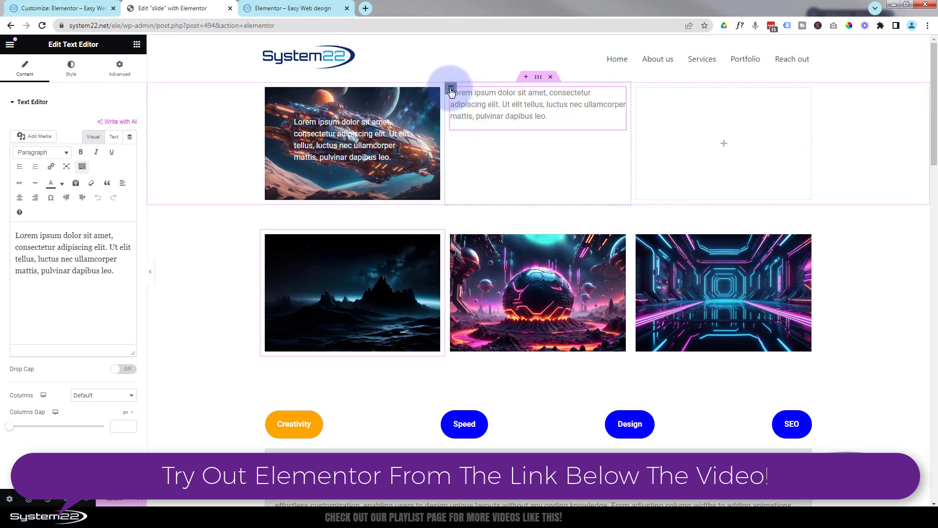
click(451, 90)
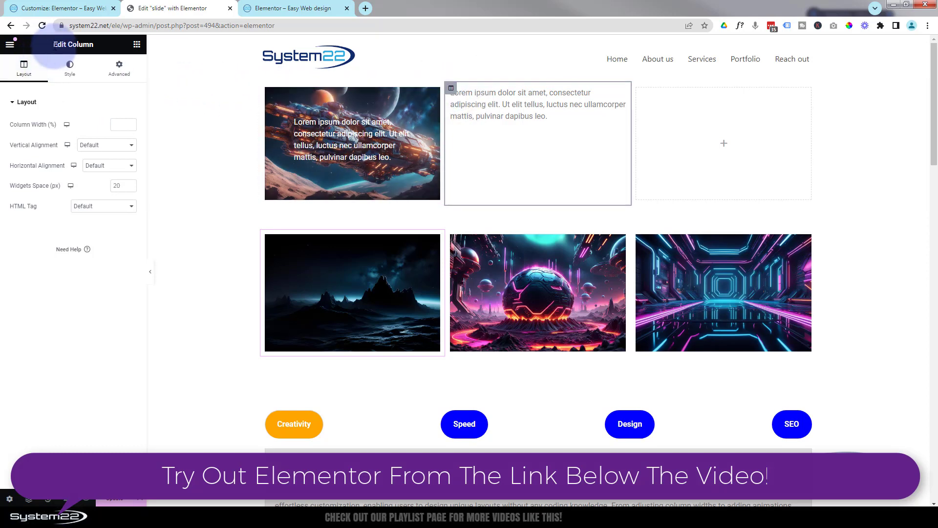
click(68, 71)
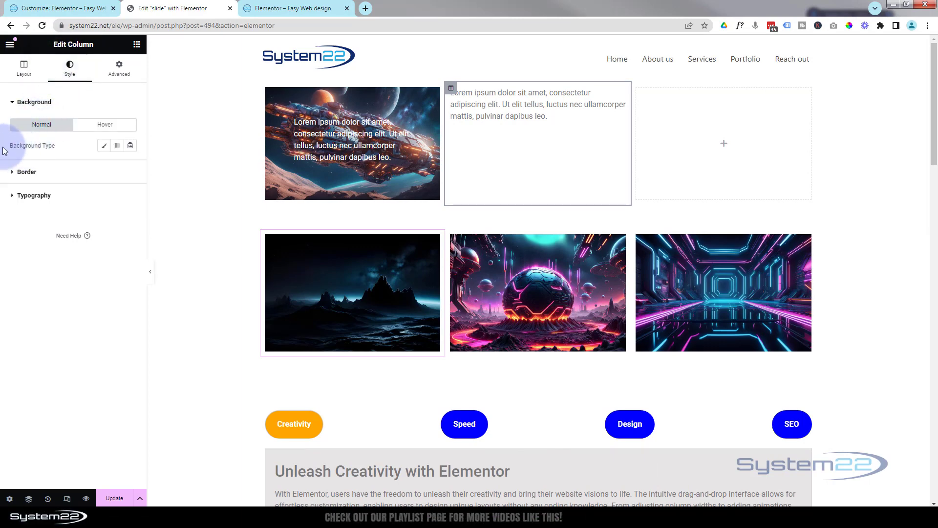
click(104, 149)
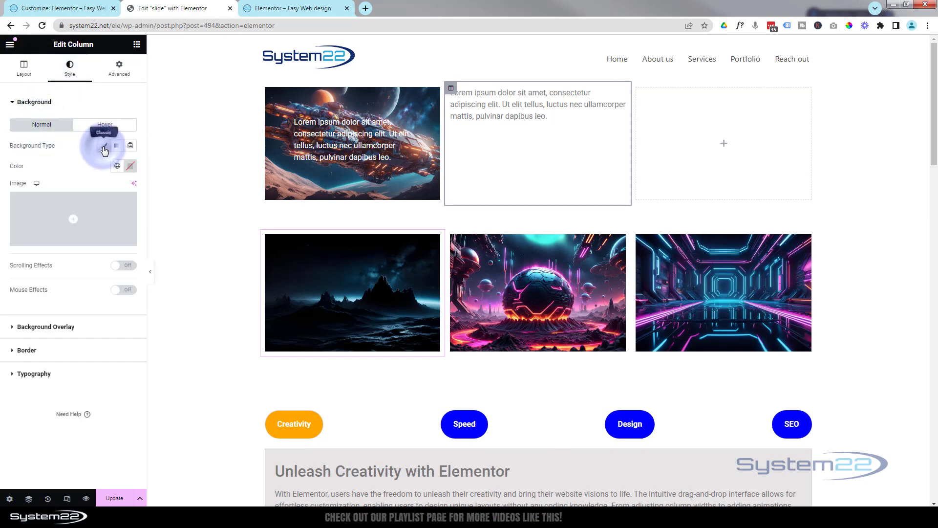
click(49, 222)
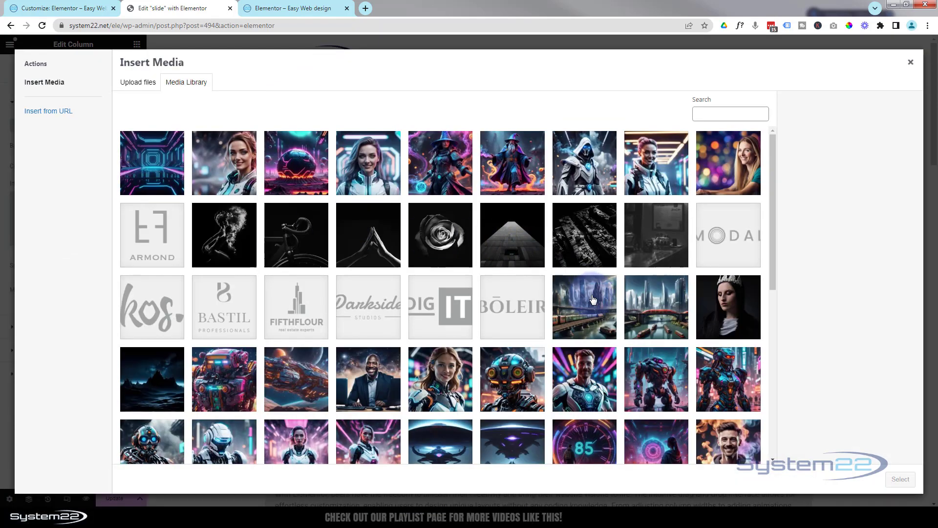
click(592, 299)
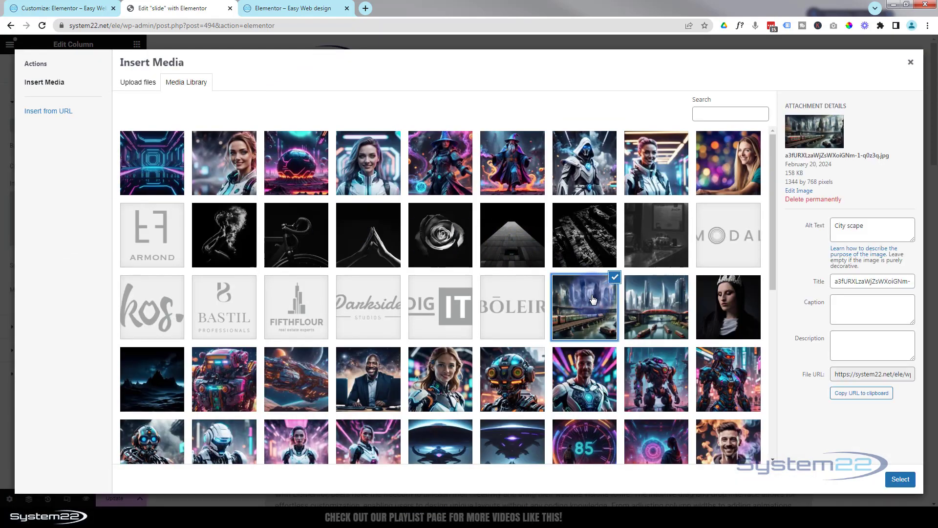
click(905, 480)
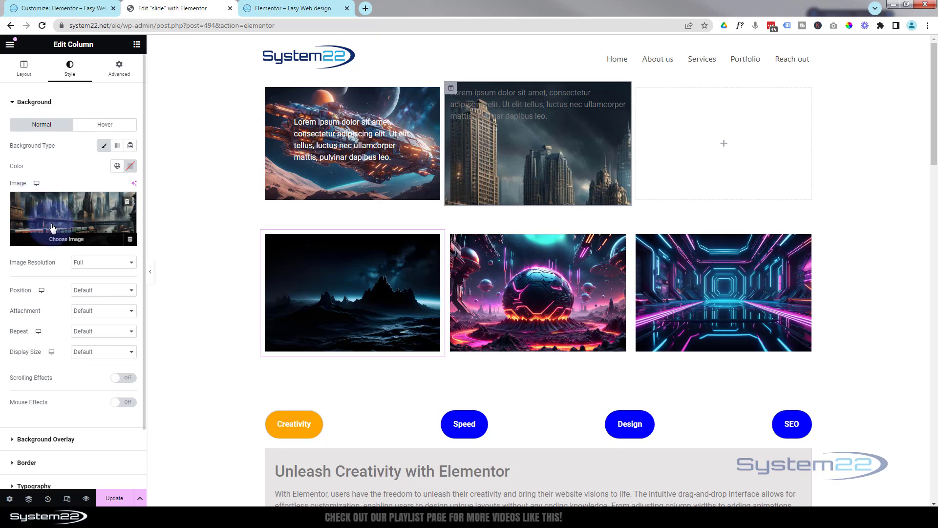
Set the middle column's background image display size to Cover and its position to Center Center.
click(94, 354)
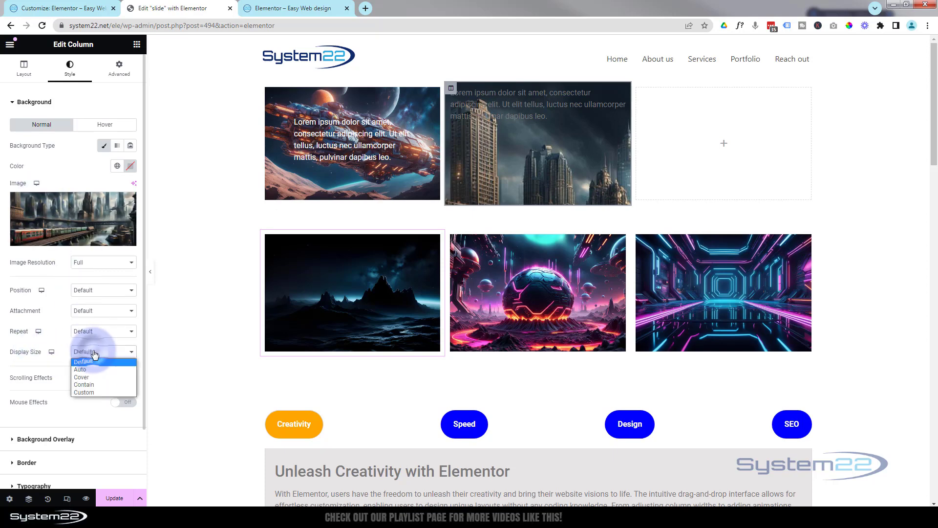
click(96, 377)
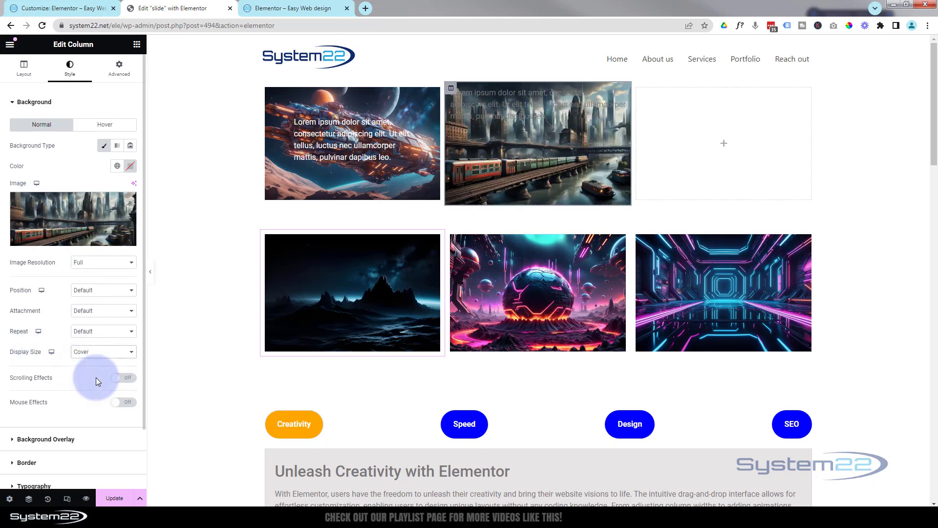
click(86, 292)
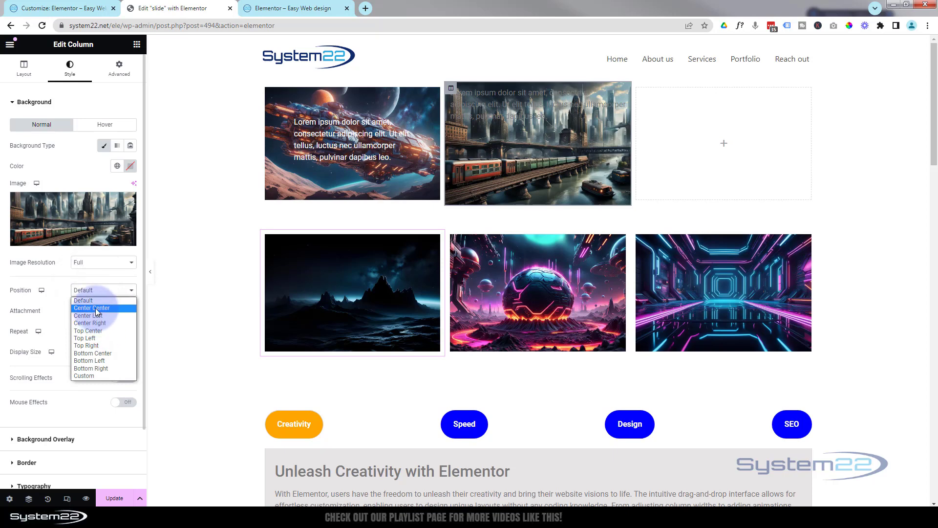
click(96, 308)
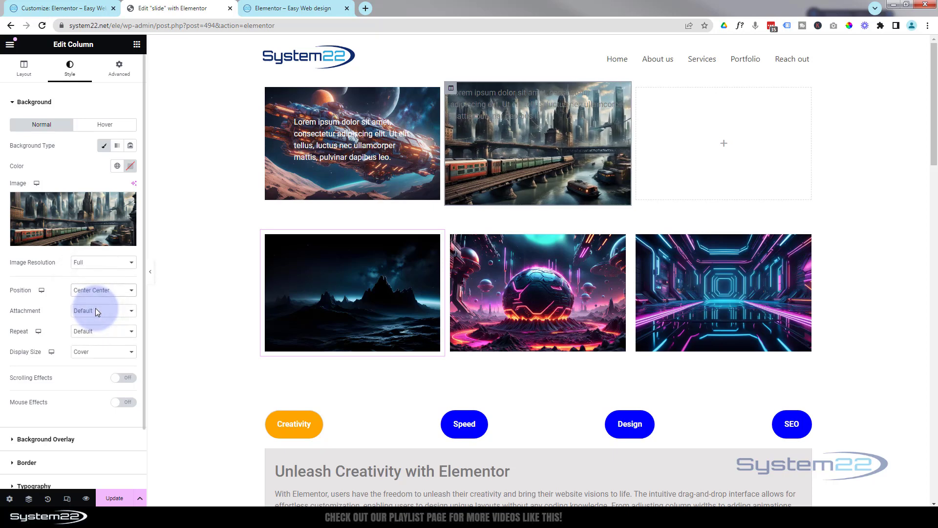
Set the text color of the middle column's text widget to white, #FFFFFF.
mouse_move(619, 97)
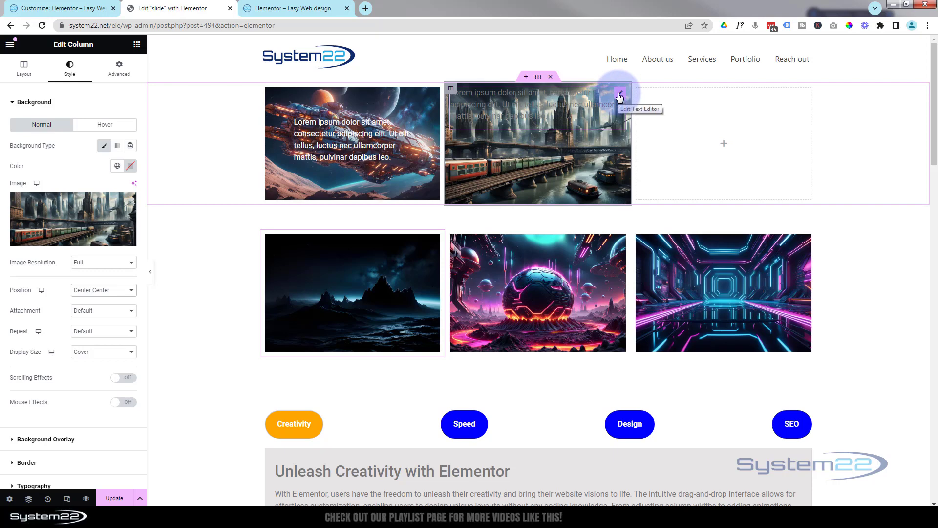
click(619, 96)
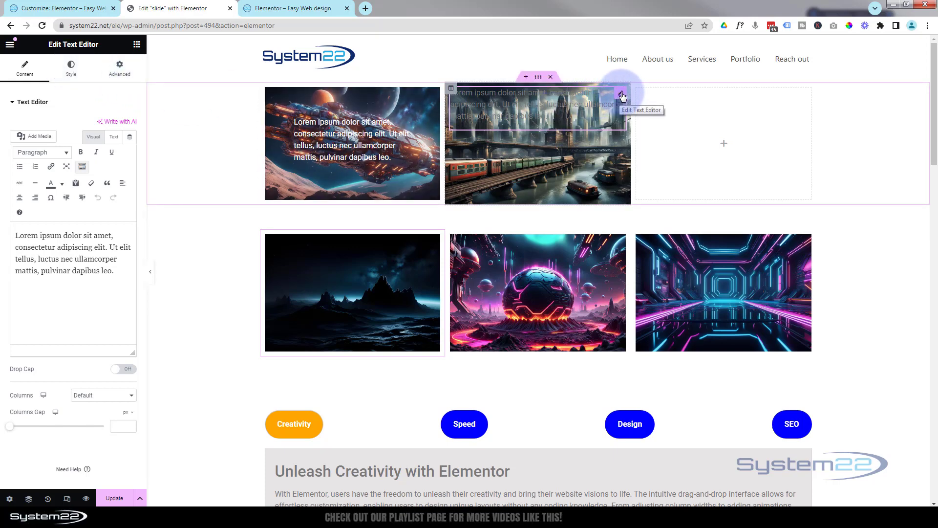
click(72, 66)
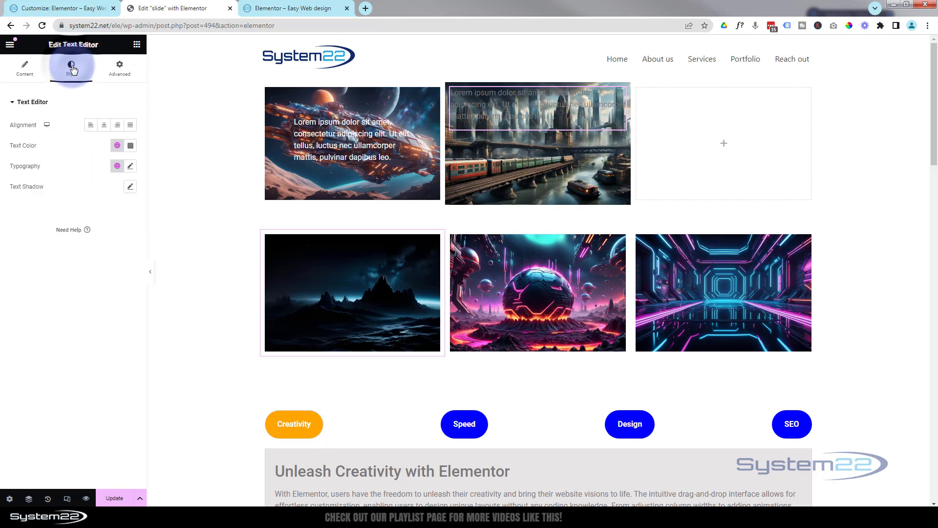
click(130, 145)
drag(89, 194, 324, 134)
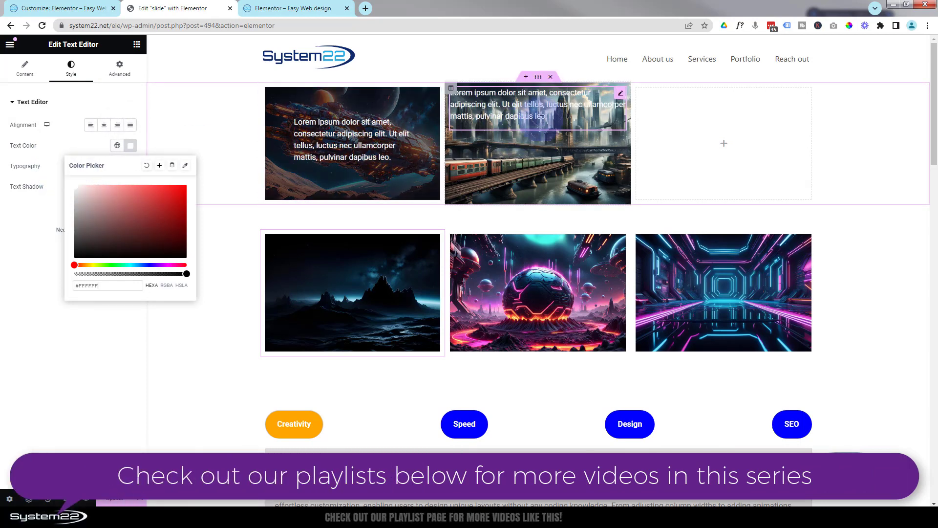
Set the padding of the middle column's text widget to 60 px on all sides.
click(121, 72)
click(27, 172)
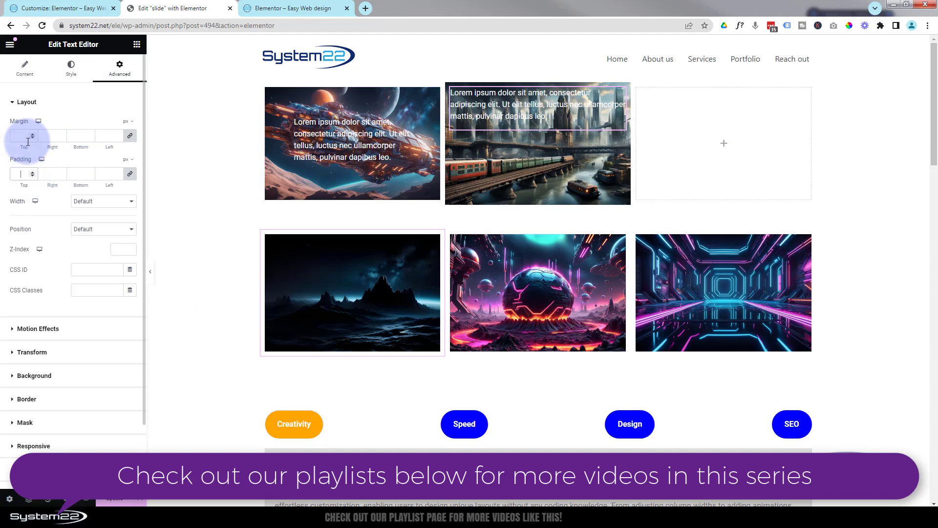
text(60)
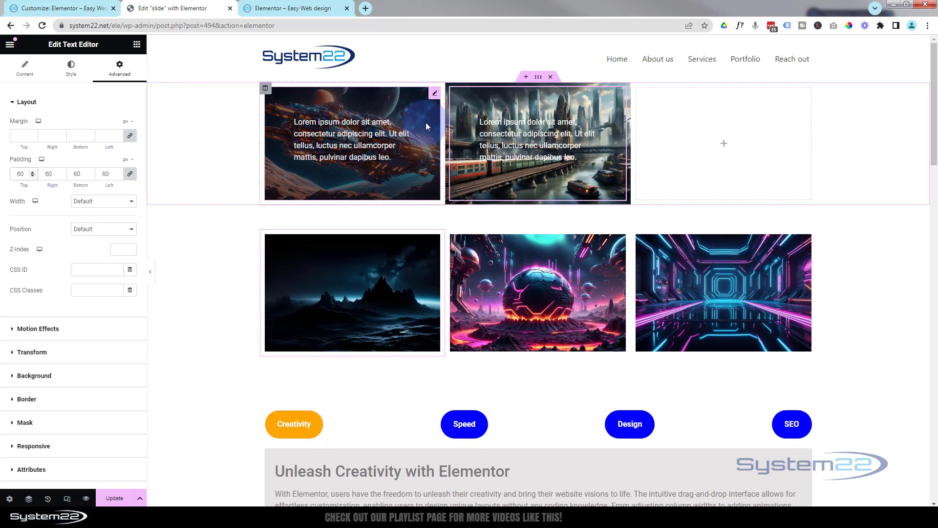
click(488, 122)
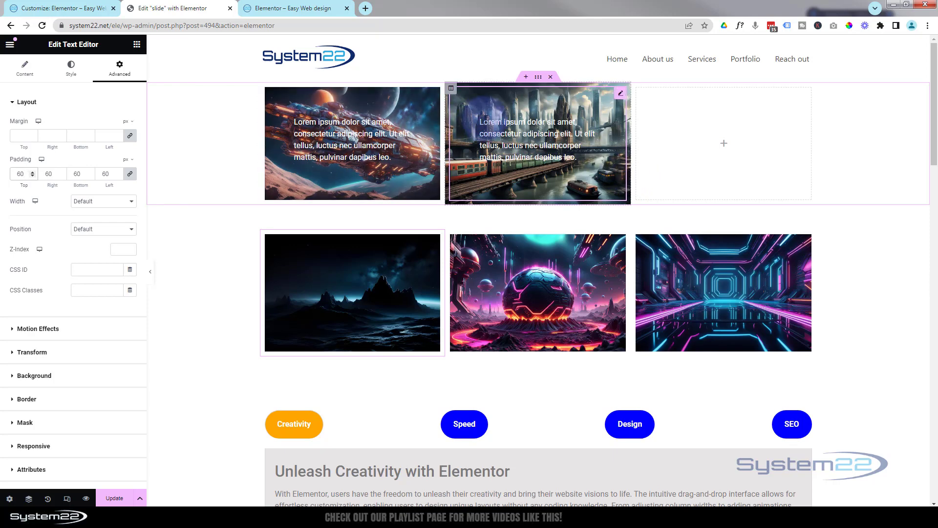
Set the middle column's margin to 10 px and its padding to 0 px on all sides.
click(452, 88)
click(452, 89)
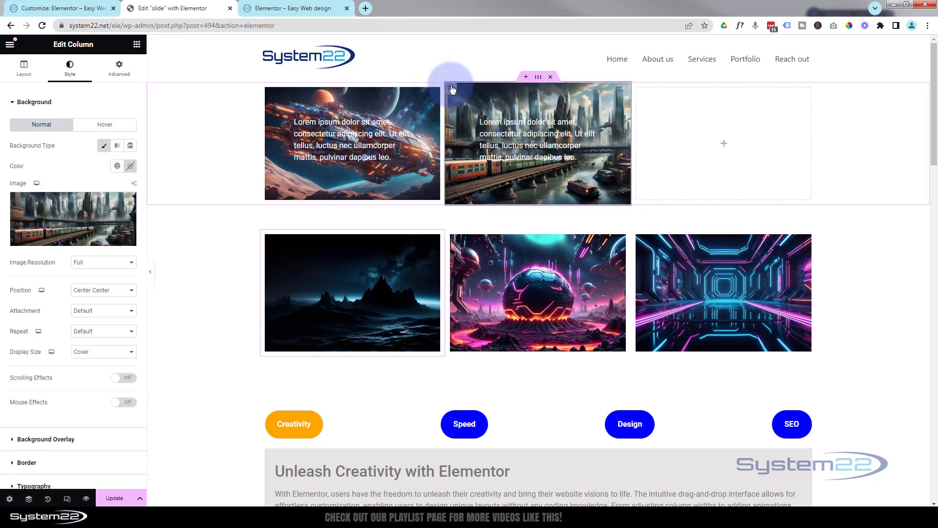
click(119, 71)
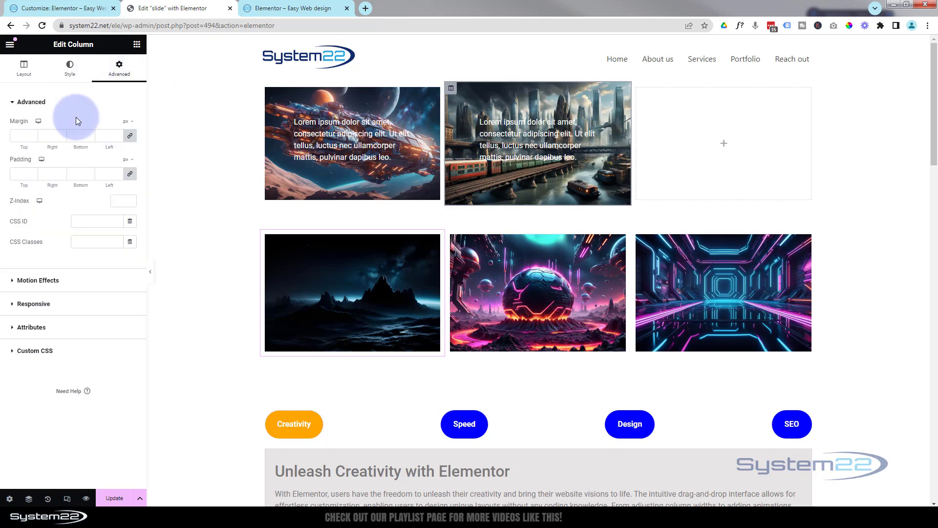
click(23, 136)
text(10)
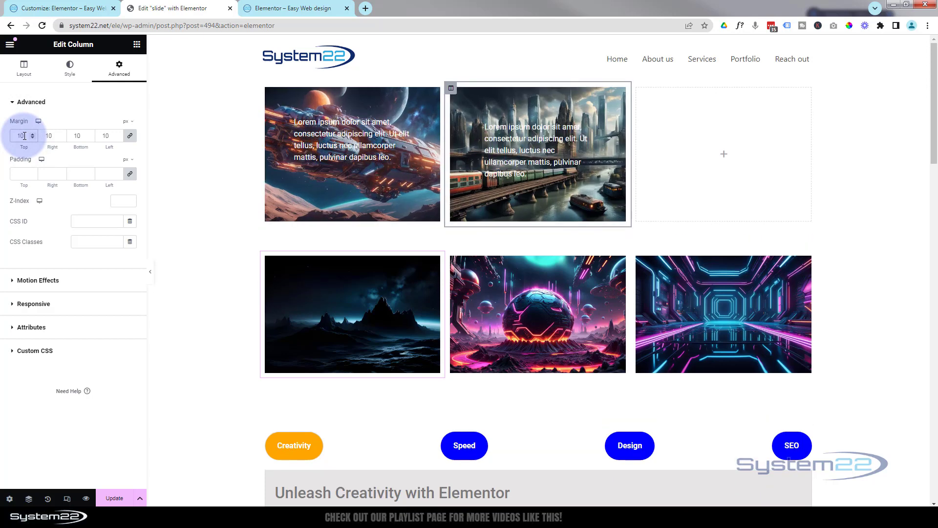
click(18, 173)
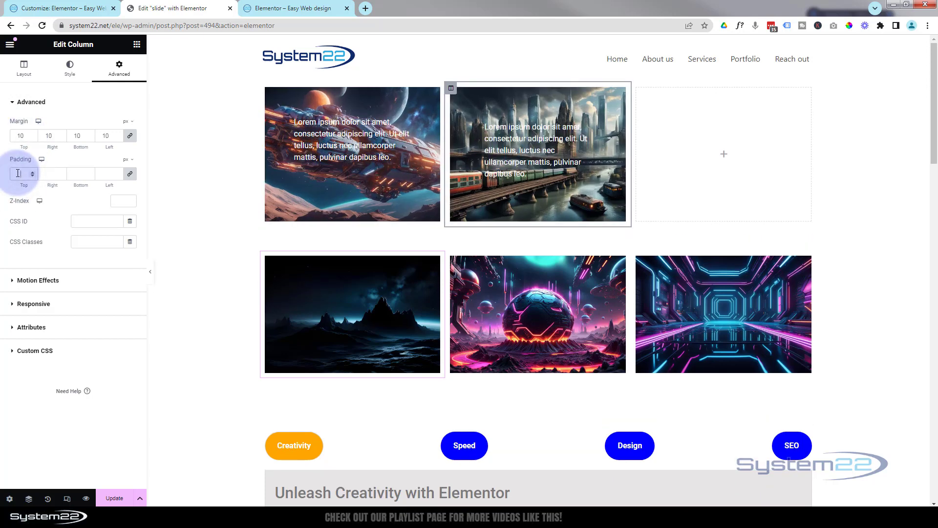
text(0)
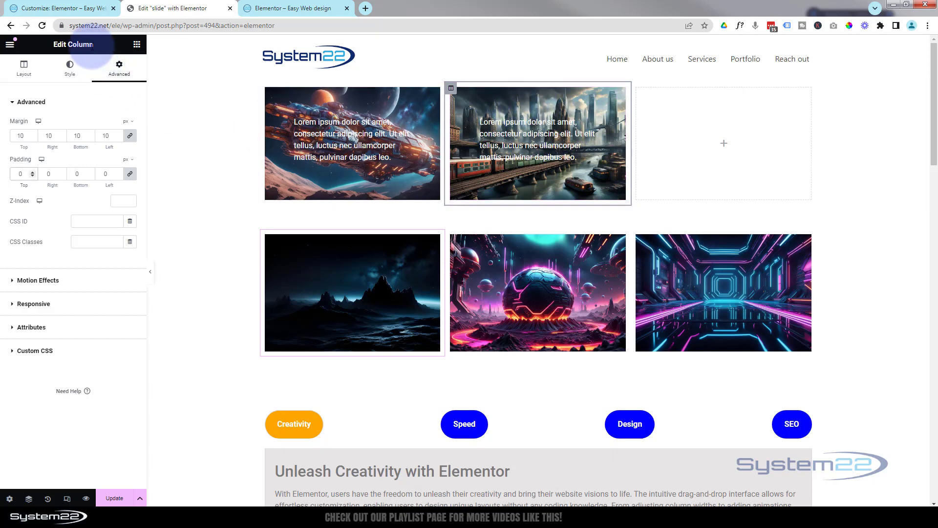
Give the middle column a classic background overlay in black, #000000, for its hover state.
click(76, 72)
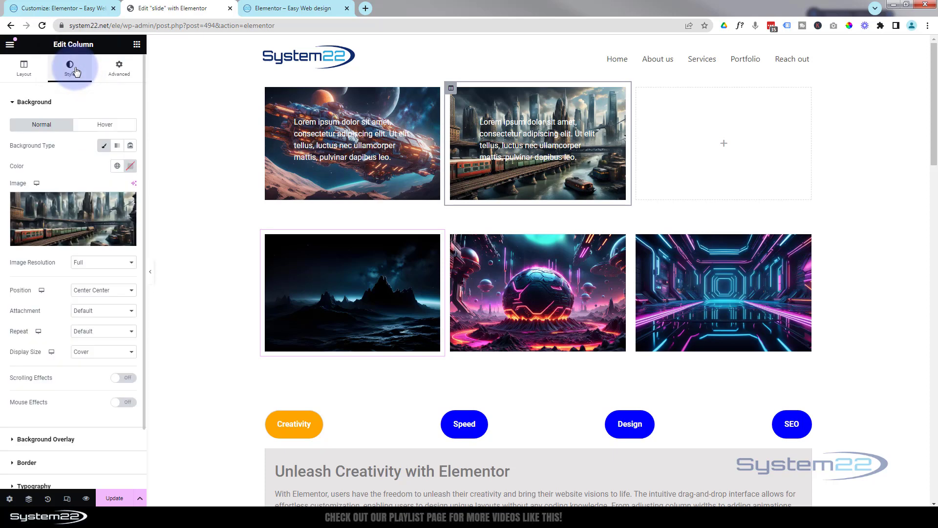
click(34, 439)
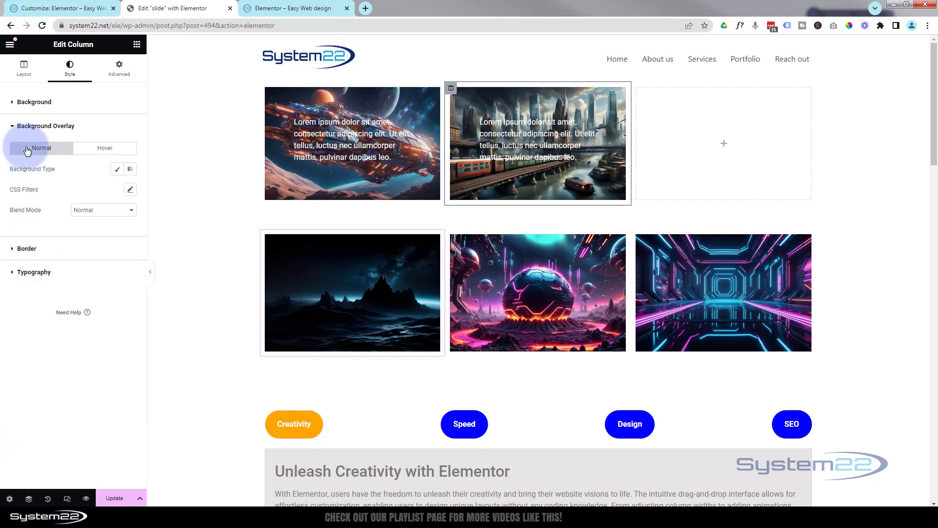
click(107, 149)
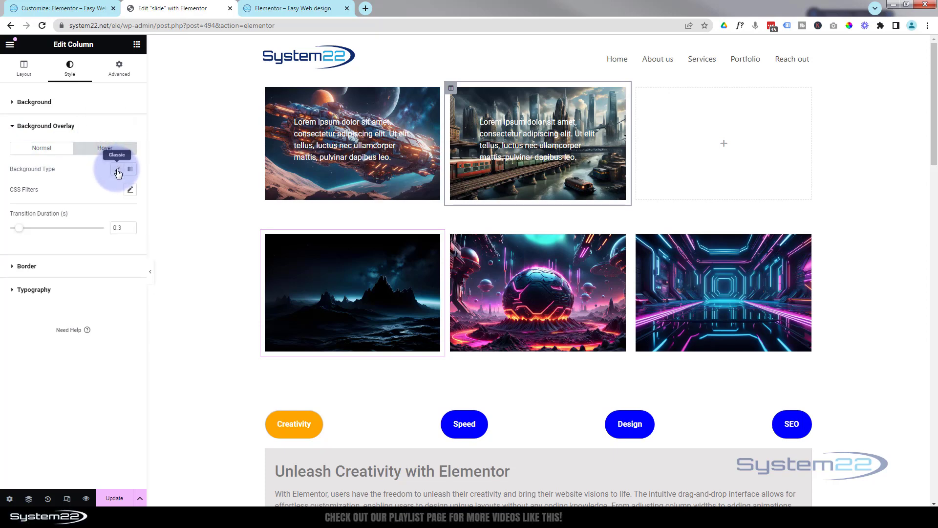
click(117, 171)
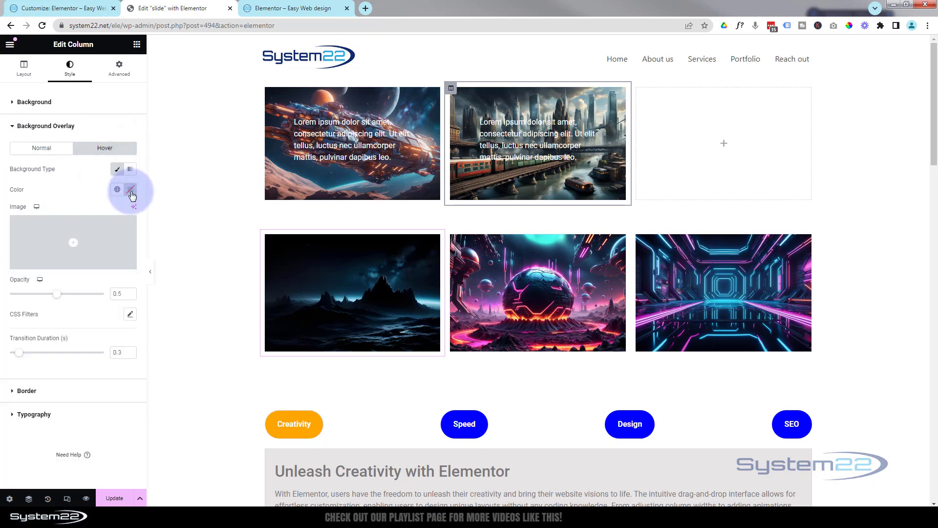
click(131, 190)
click(130, 301)
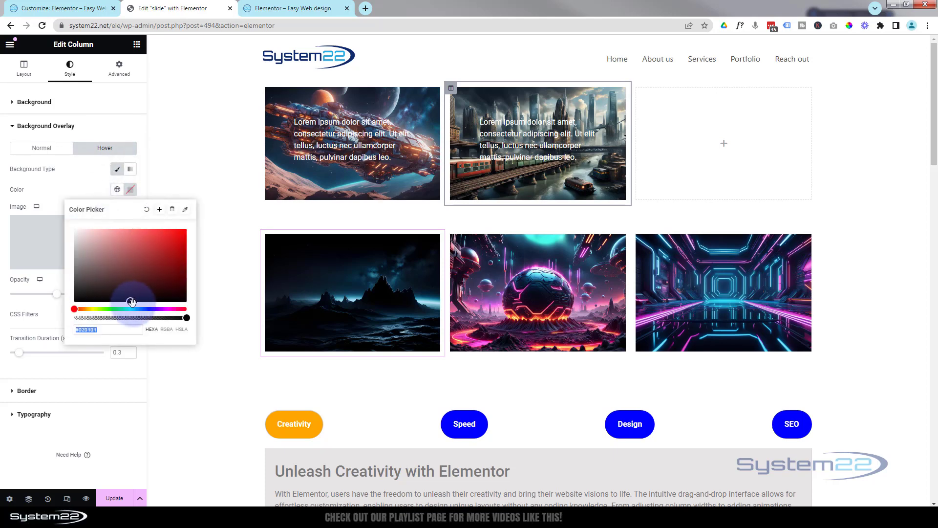
drag(132, 302, 74, 306)
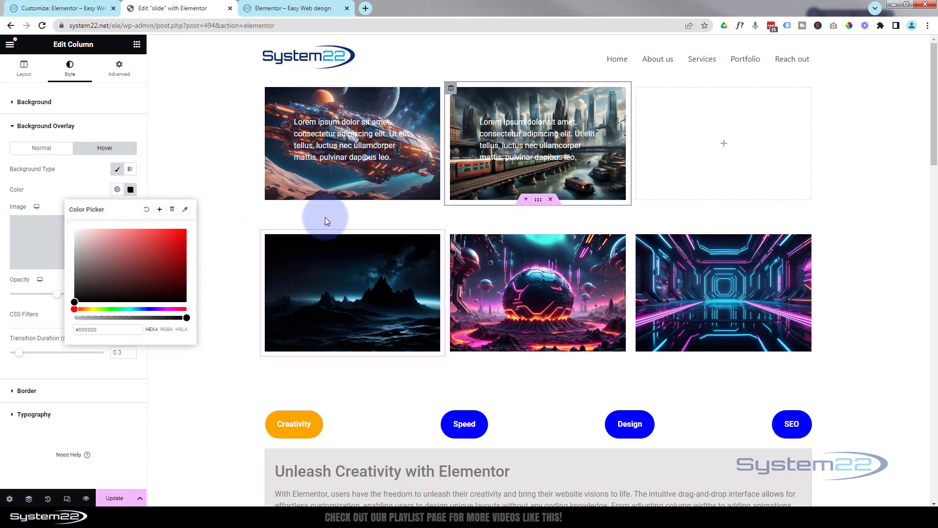
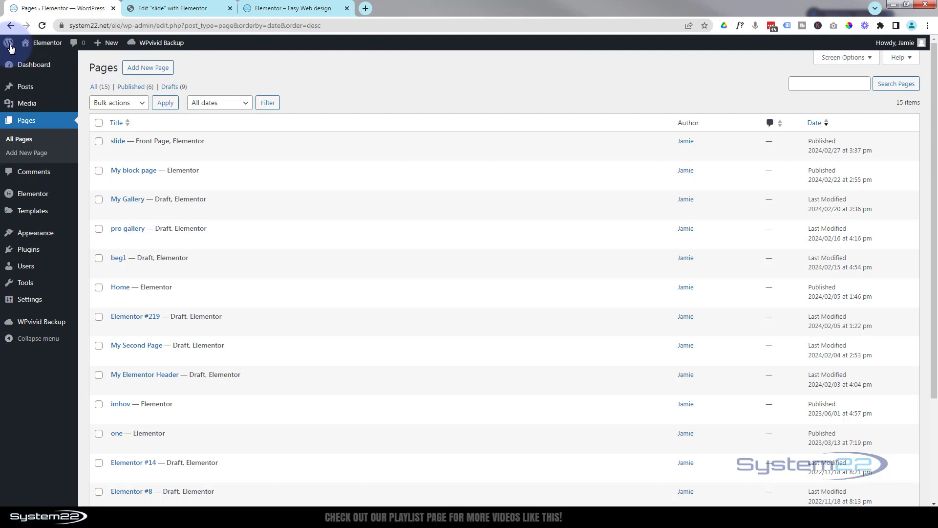
Open the site's Additional CSS in the WordPress theme customizer as a possible place for the custom code.
click(30, 64)
mouse_move(39, 233)
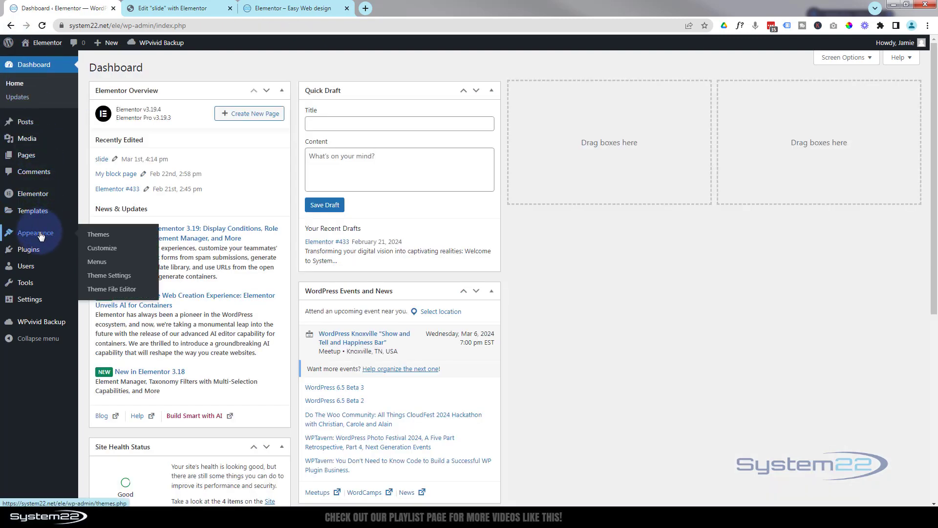
click(100, 251)
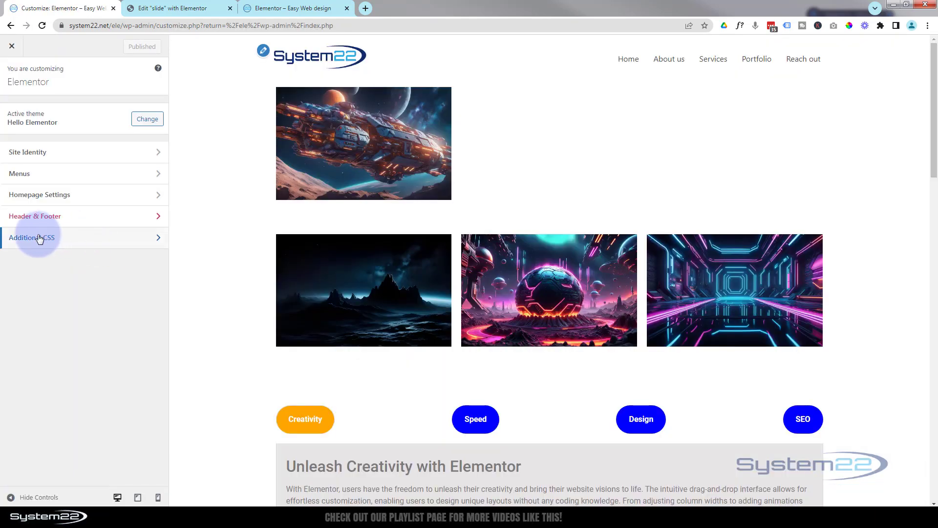
click(85, 242)
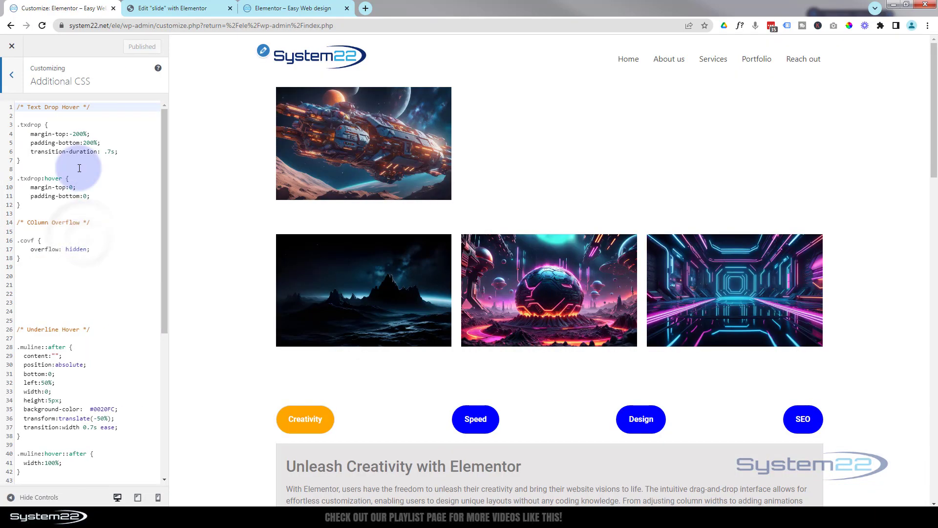
click(17, 104)
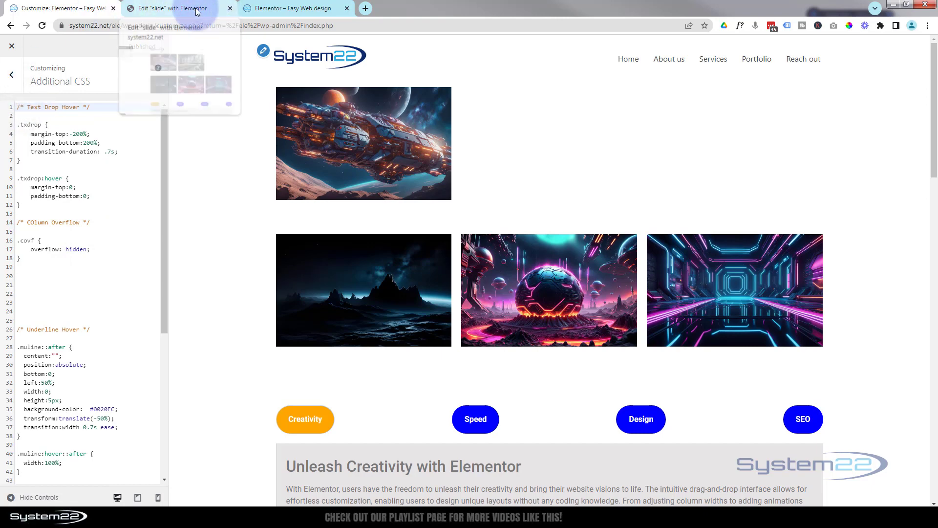
Switch back to the Elementor editor and add the custom CSS rule .txfade { opacity:0; } to the middle column's text widget.
click(160, 9)
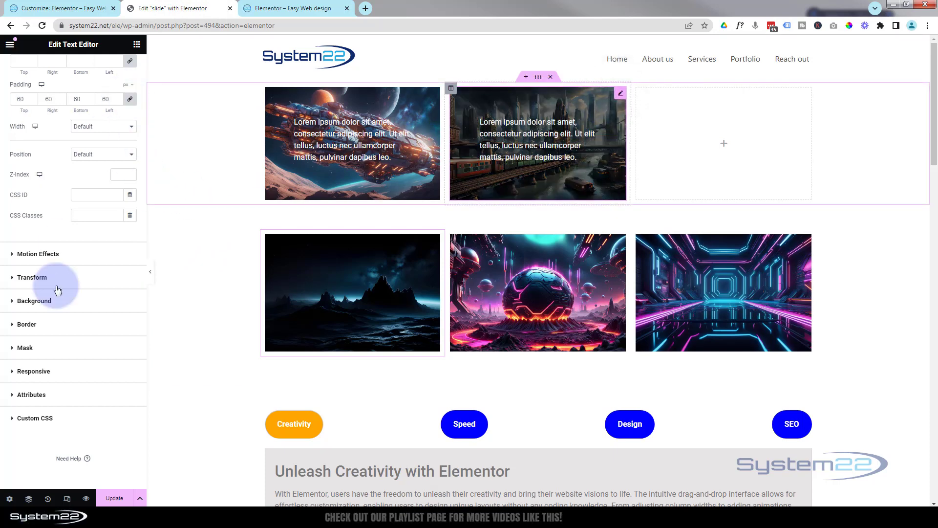
click(48, 423)
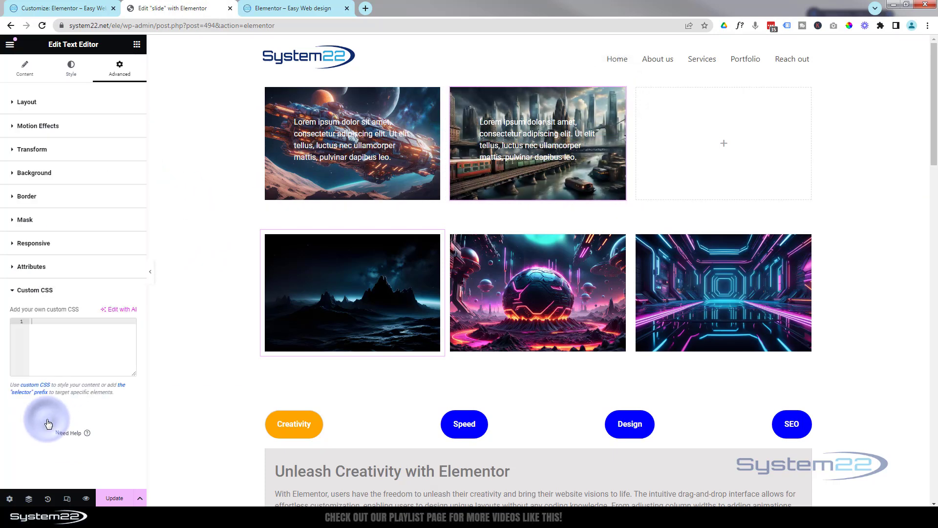
click(31, 322)
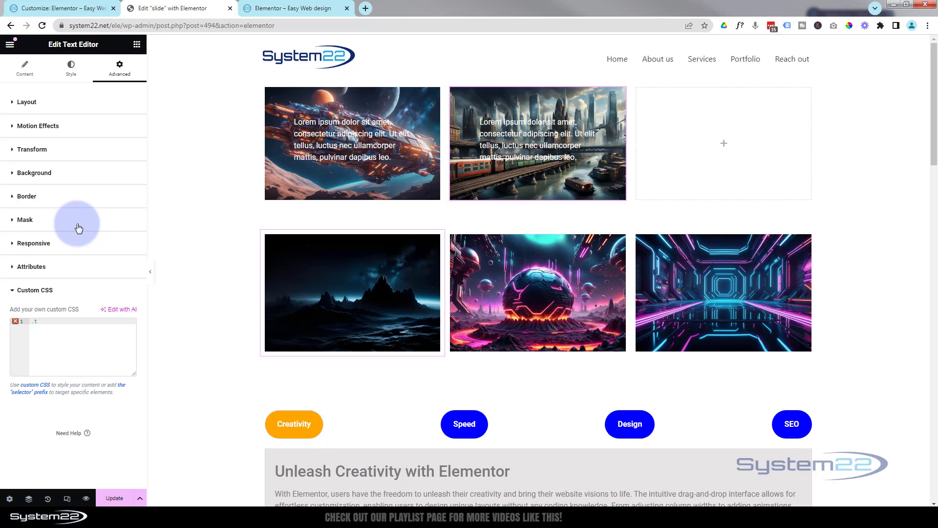
text(xfade {)
key(Return)
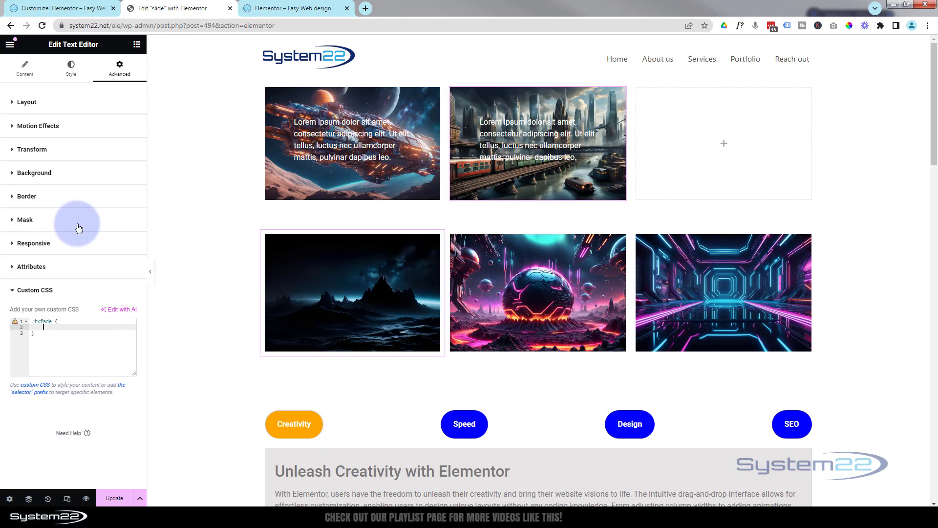
text(opacity)
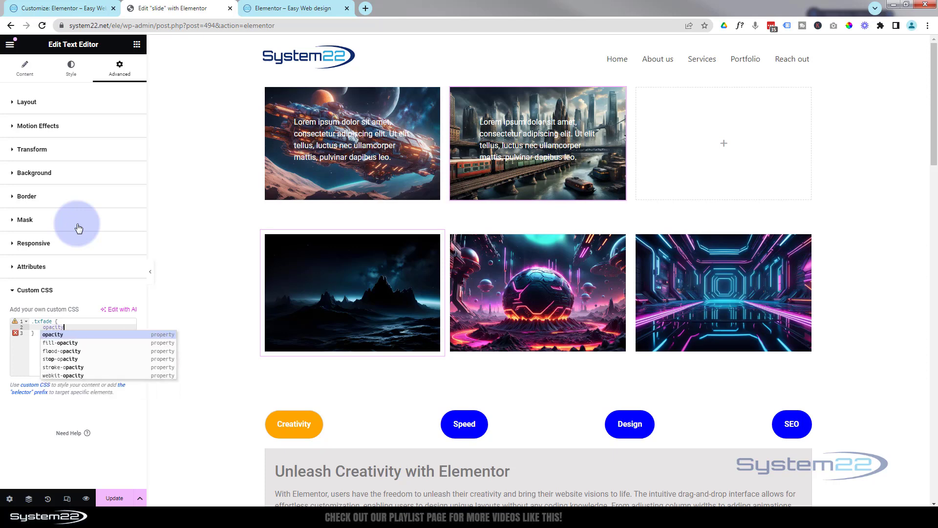
text(:0;)
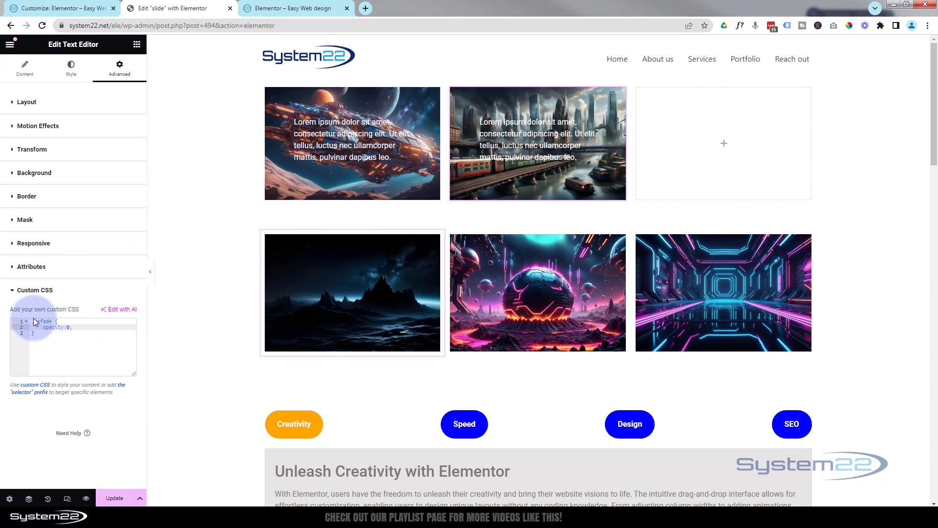
Assign the CSS class txfade to the middle column's text widget.
drag(35, 322, 52, 322)
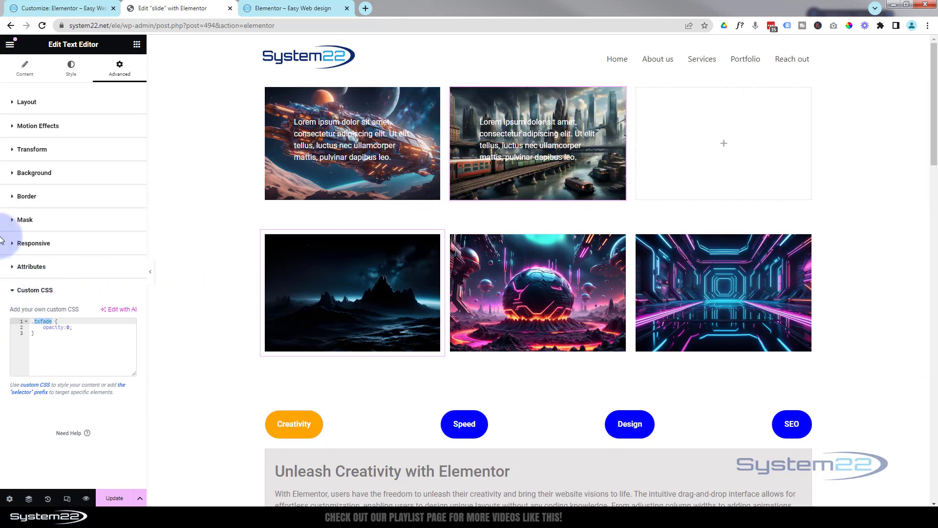
click(15, 102)
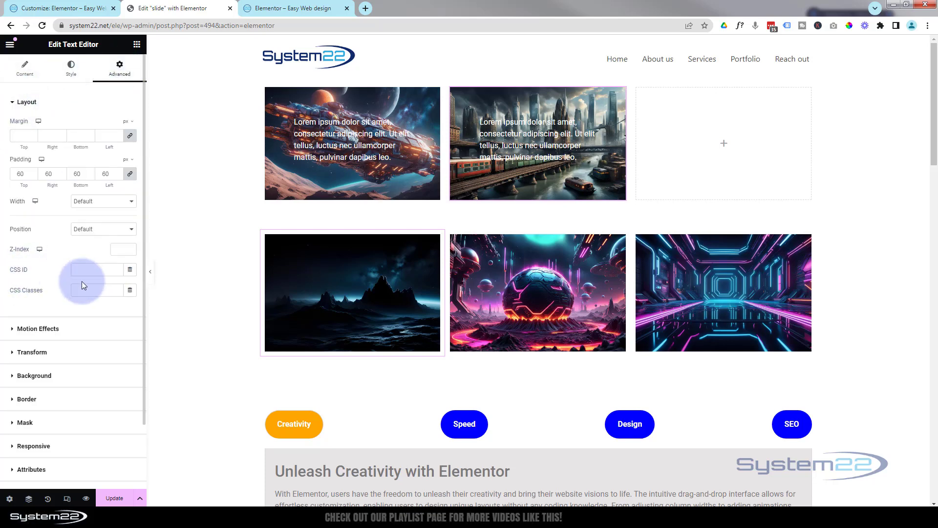
click(71, 292)
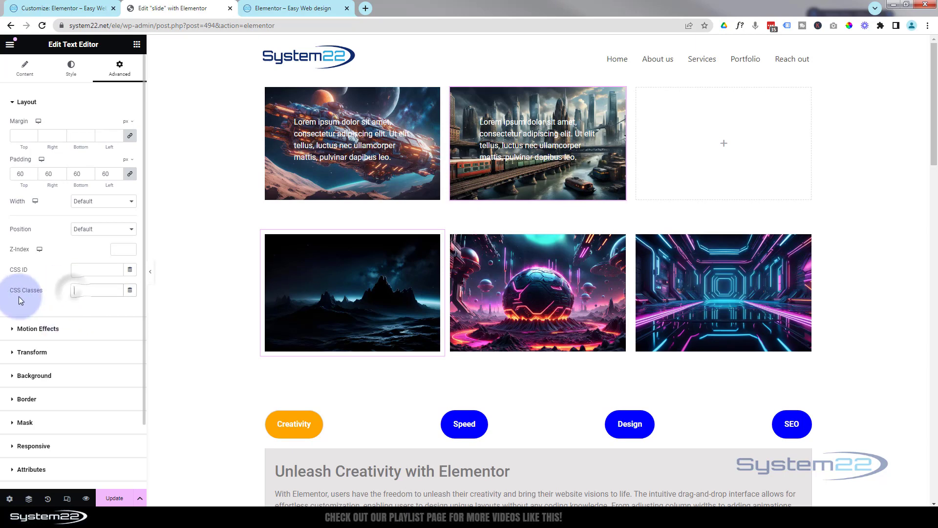
text(txfade)
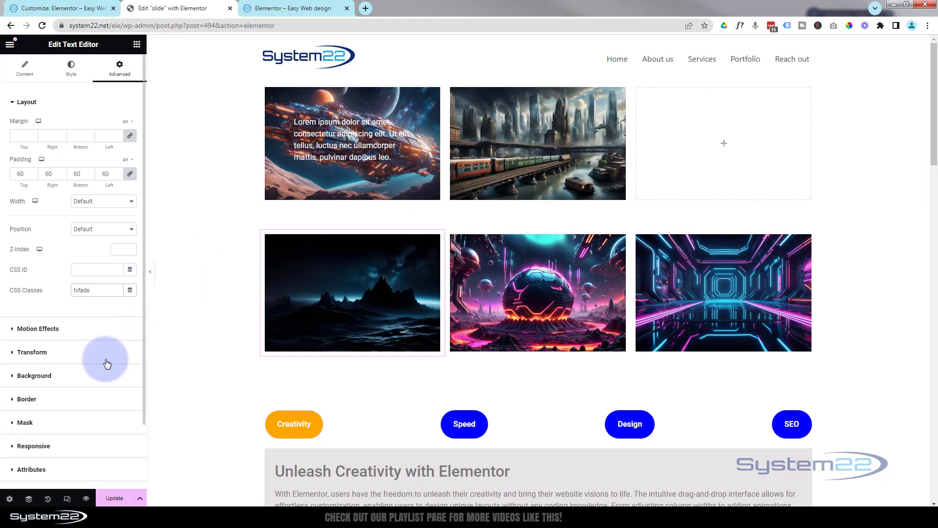
Duplicate the .txfade rule below the original in the text widget's custom CSS, separated by a blank line.
scroll(104, 362, down, 2)
click(29, 419)
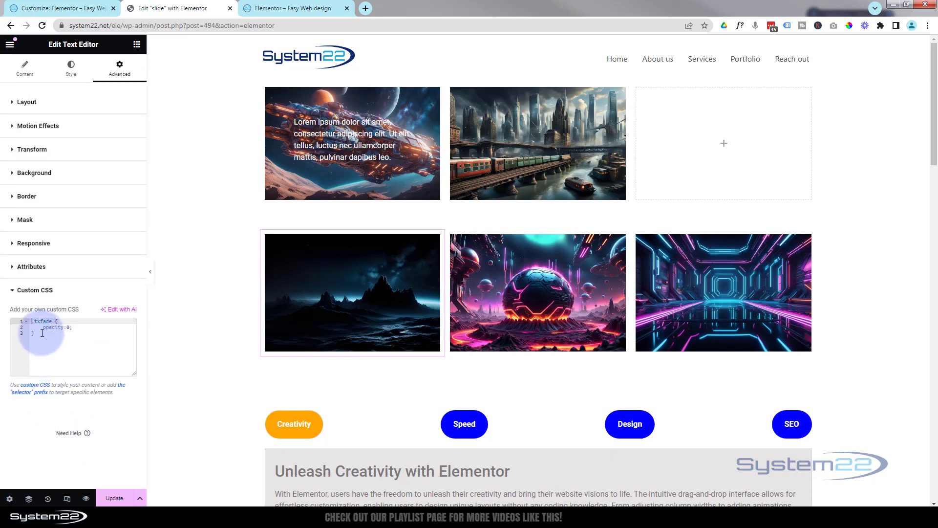
drag(31, 322, 39, 338)
key(ctrl+c)
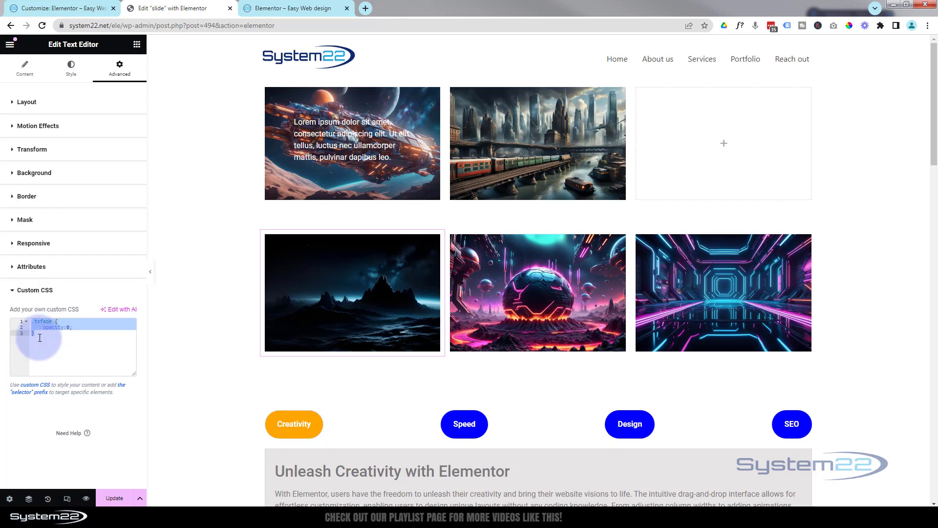
click(40, 338)
key(Return)
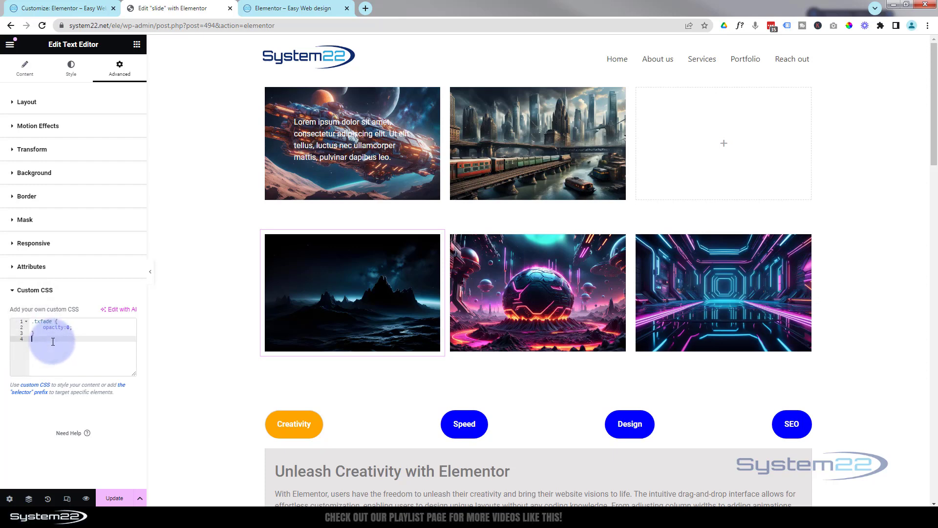
key(Return)
key(ctrl+v)
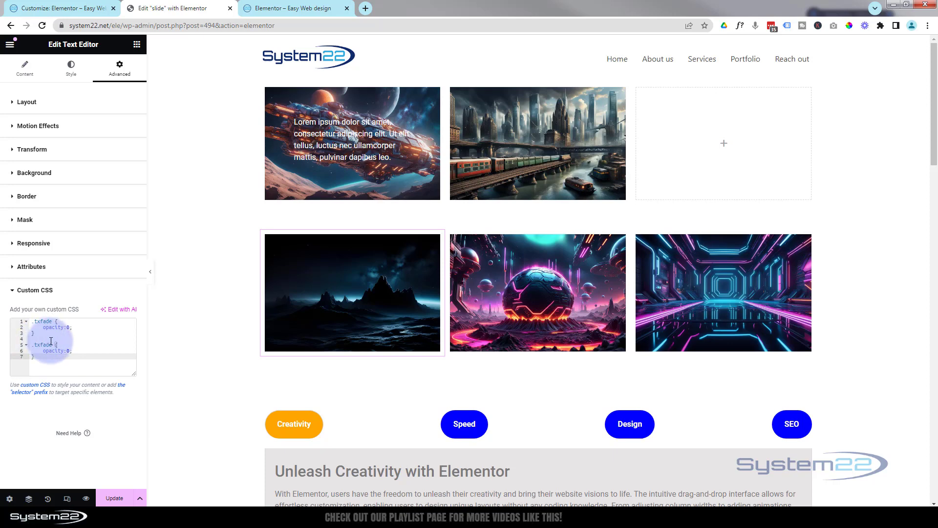
Change the duplicated rule's selector to .txfade:hover and its opacity to 1.
click(51, 344)
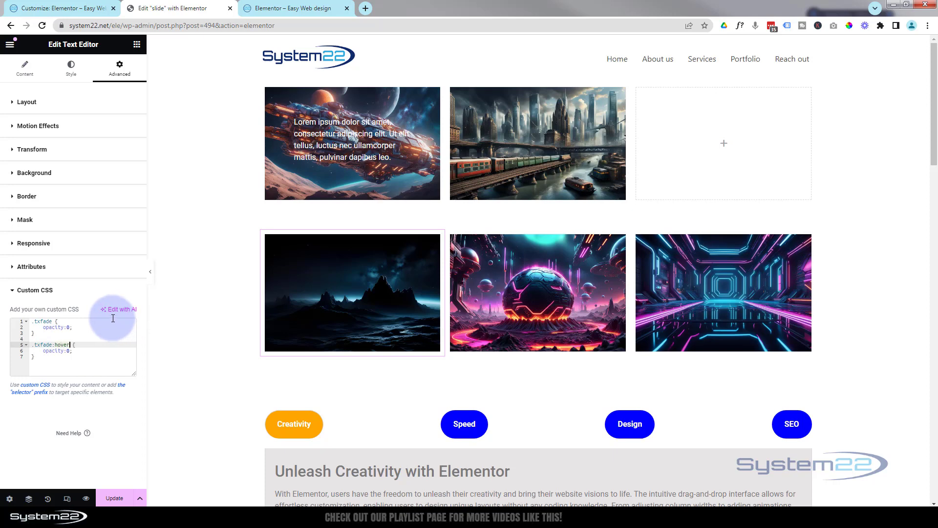
click(67, 351)
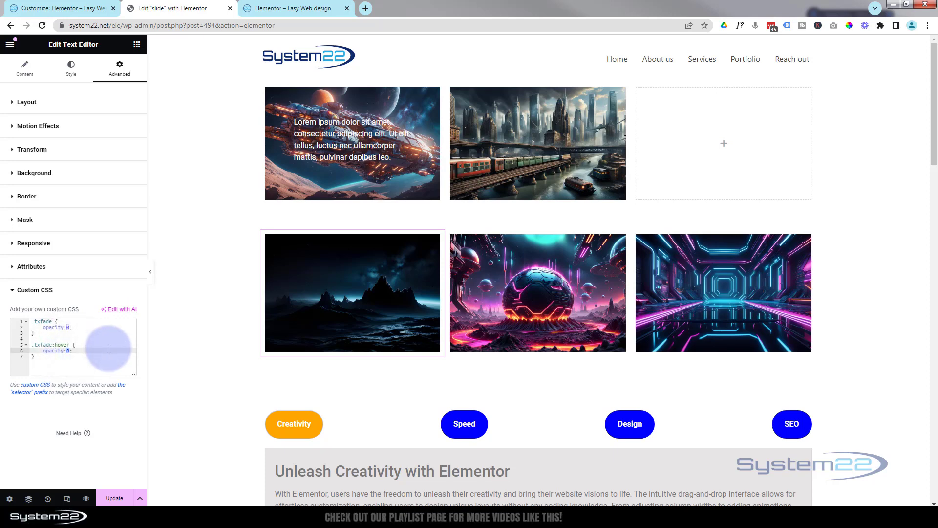
mouse_move(553, 156)
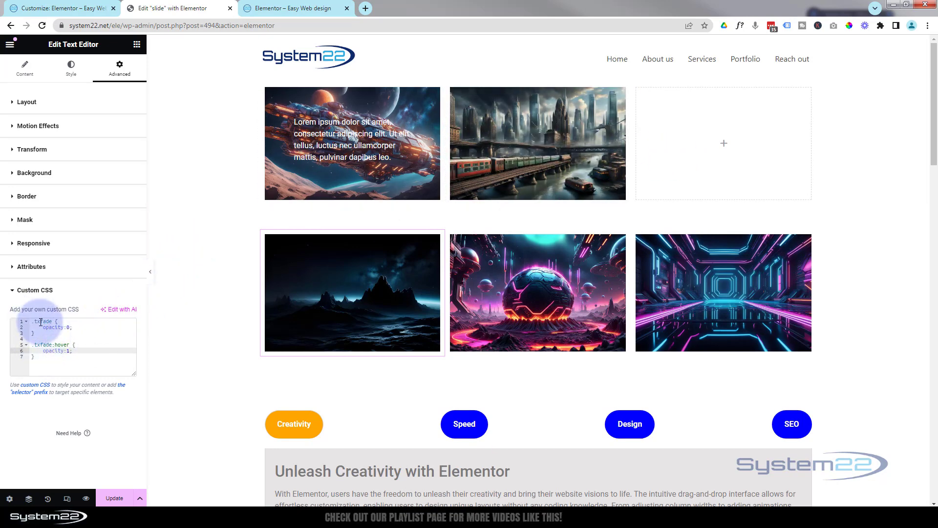
Add transition-duration: 1s; to the first .txfade rule, below its opacity line.
click(75, 327)
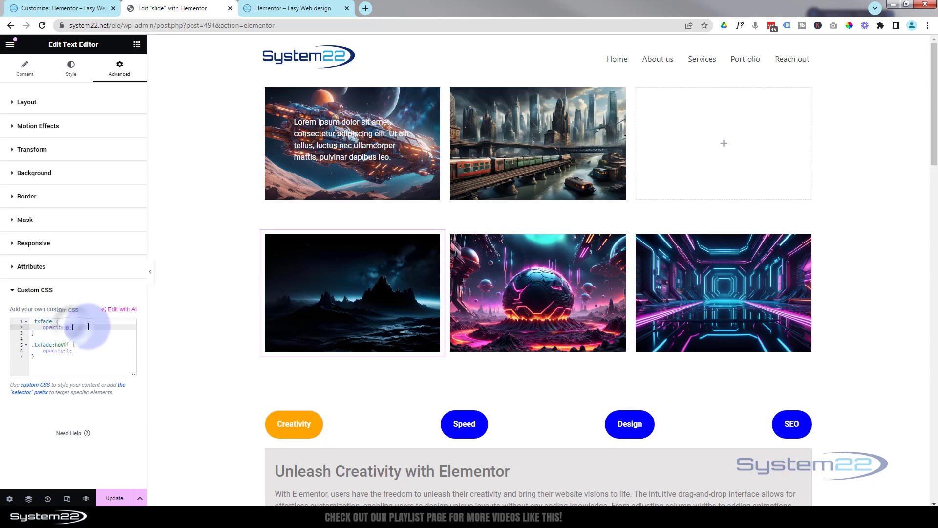
key(Return)
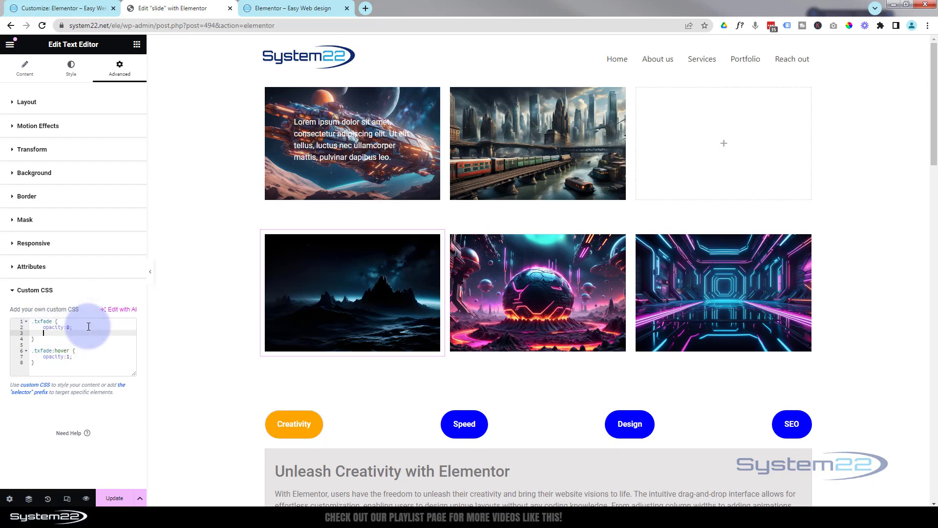
text(transition)
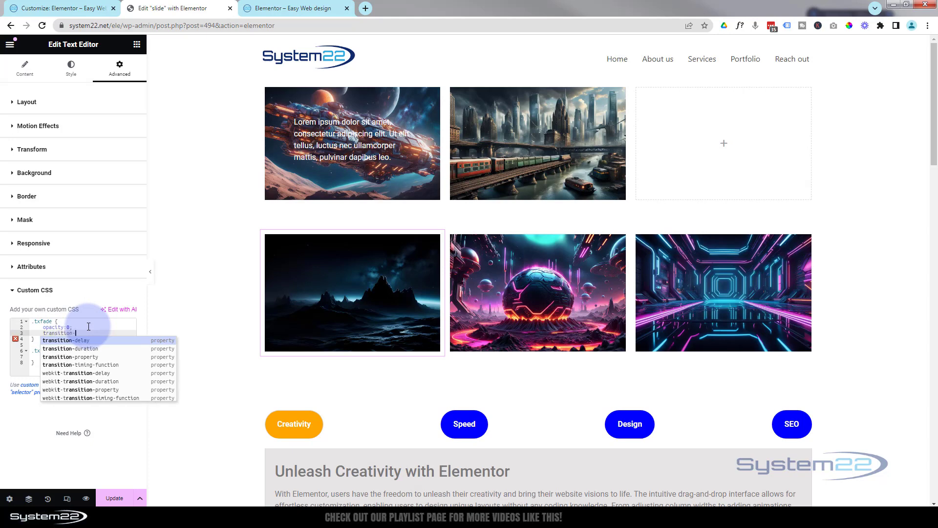
text(-)
click(95, 348)
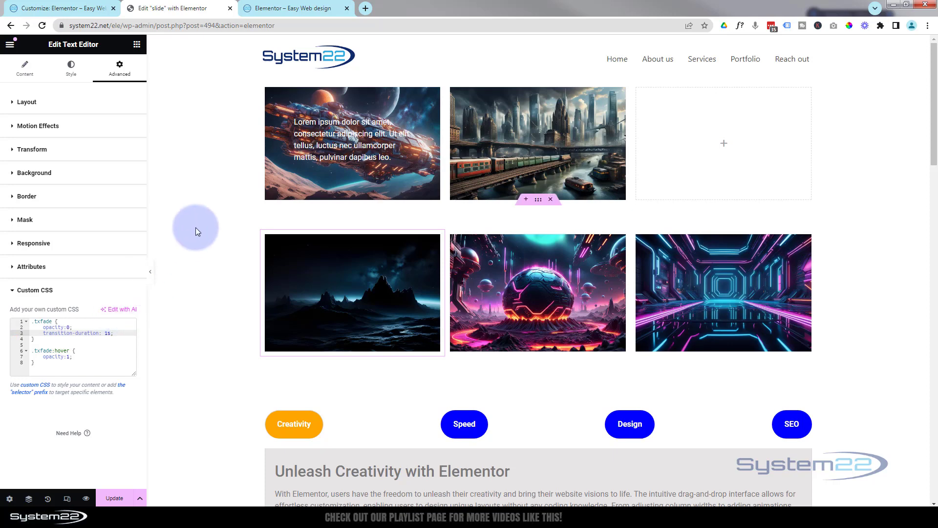
mouse_move(494, 183)
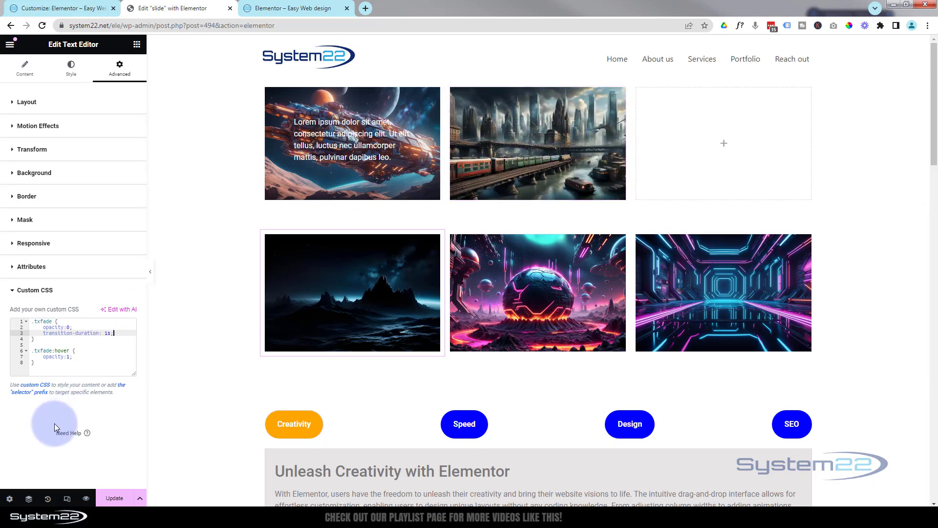
Update the page, open its preview and test the text reveal effect on the image columns.
click(110, 498)
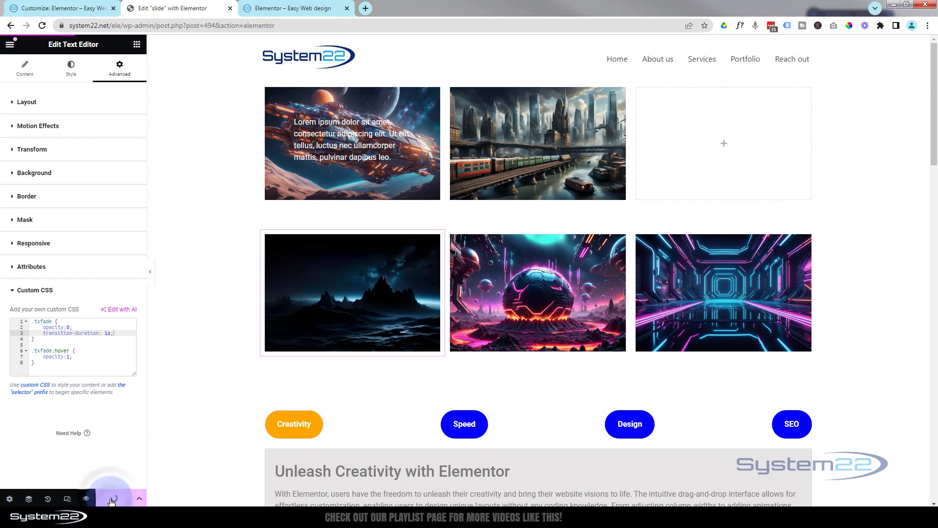
click(87, 499)
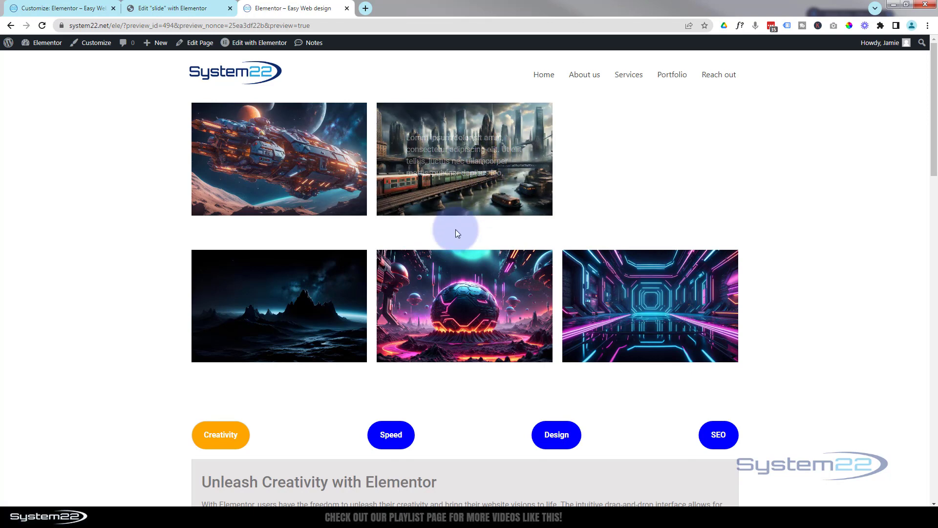
mouse_move(280, 182)
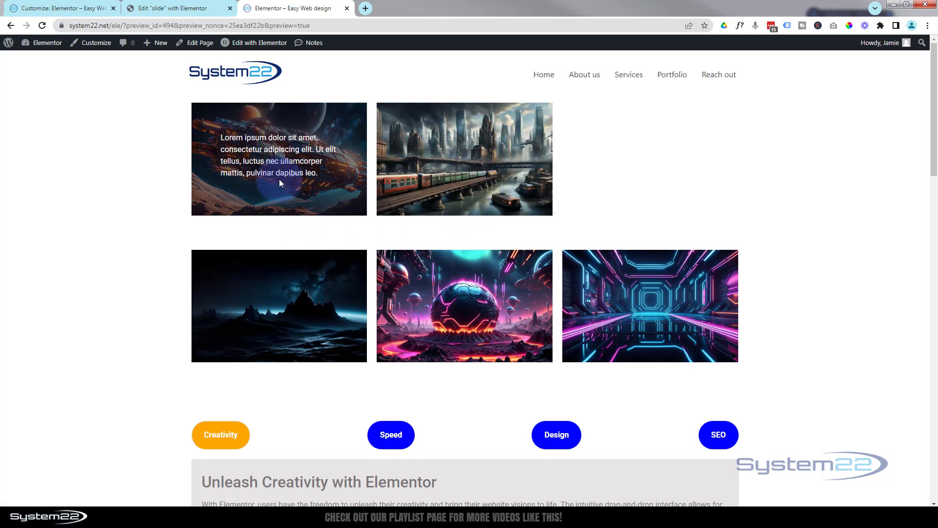
mouse_move(297, 303)
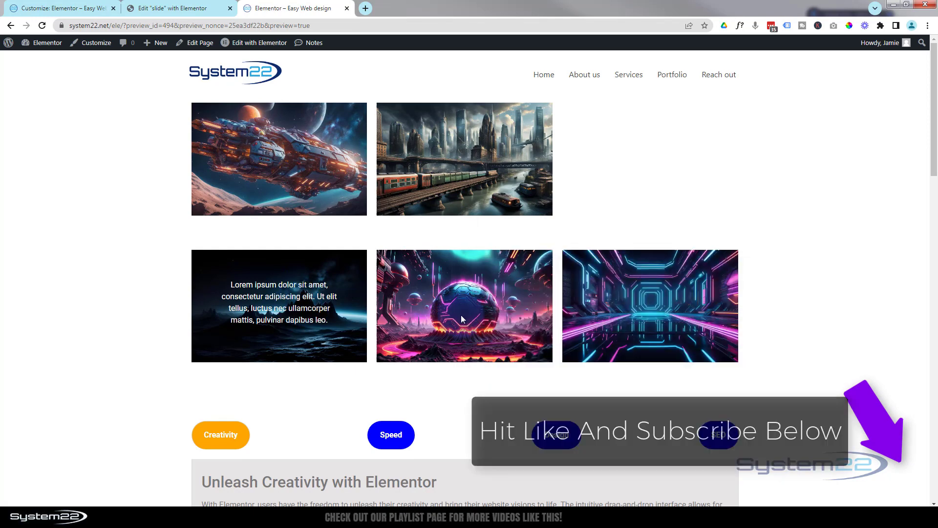
mouse_move(462, 315)
mouse_move(645, 328)
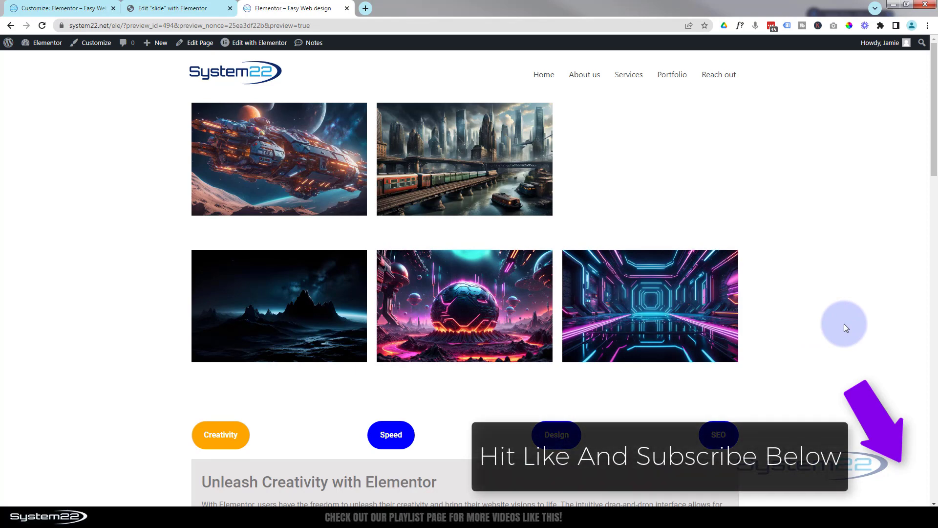
mouse_move(488, 157)
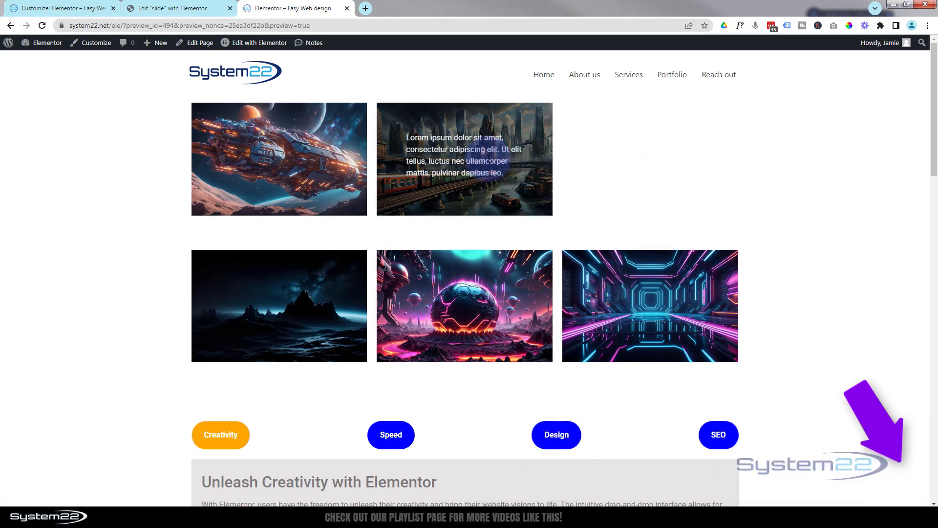